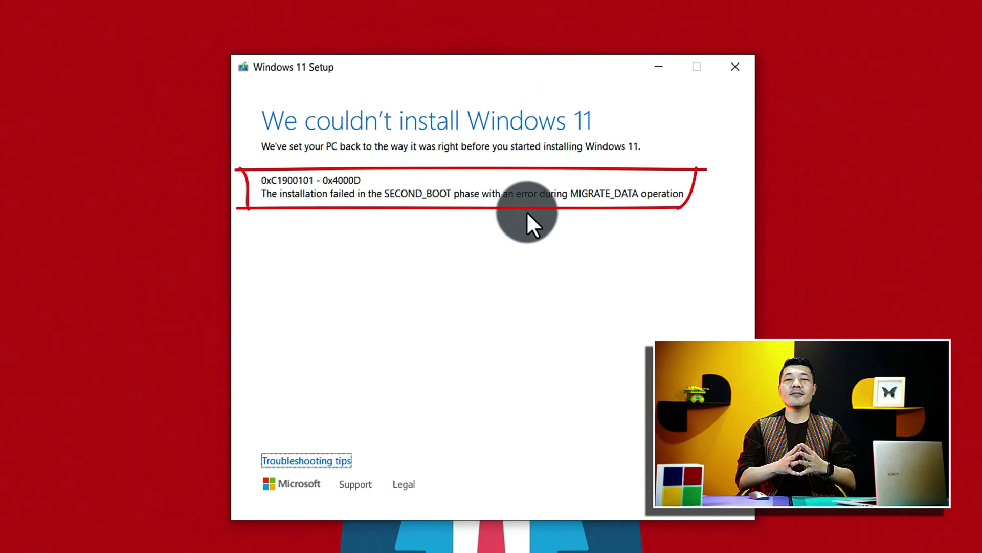
Open the troubleshooting tips for error 0xC1900101, then close the tab and minimize Chrome.
left_click(296, 460)
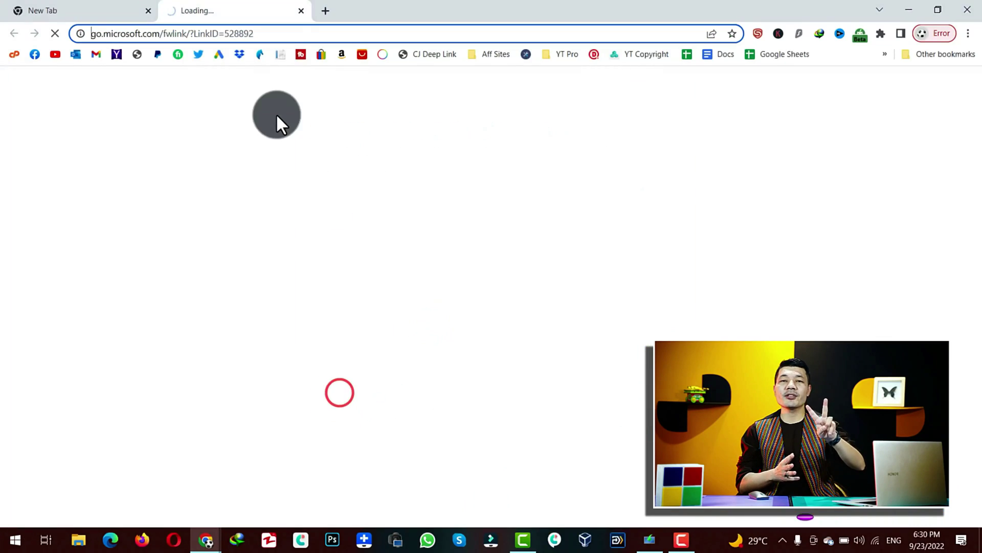
left_click(301, 10)
left_click(909, 9)
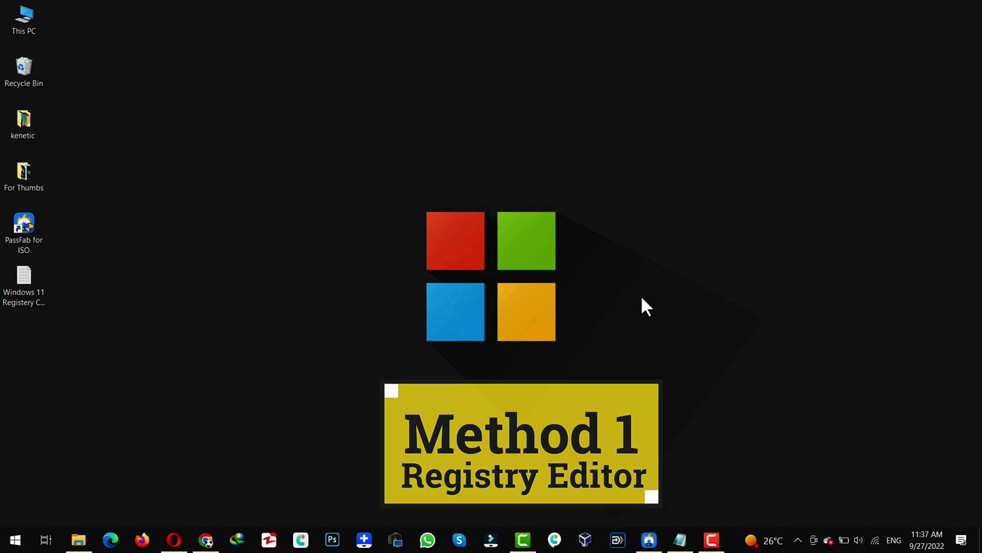
On the Windows 11 download page, select Windows 11 (multi-edition ISO) and request its download.
left_click(174, 539)
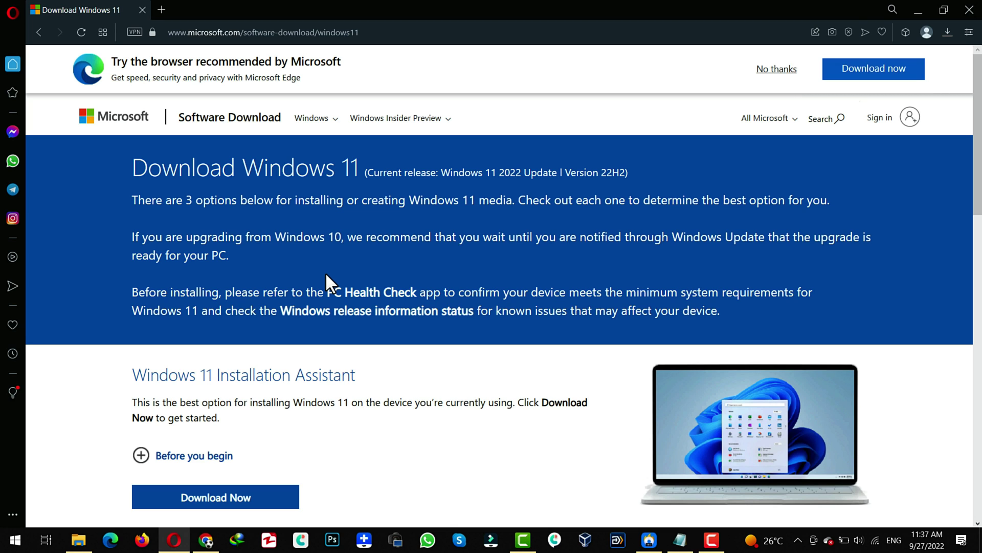
scroll(272, 230, "down", 7)
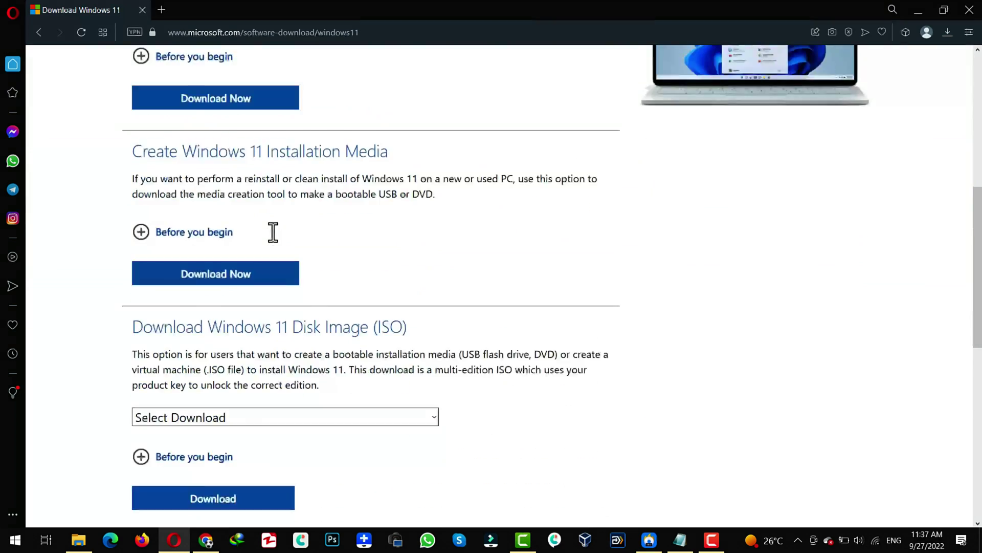
scroll(271, 230, "down", 3)
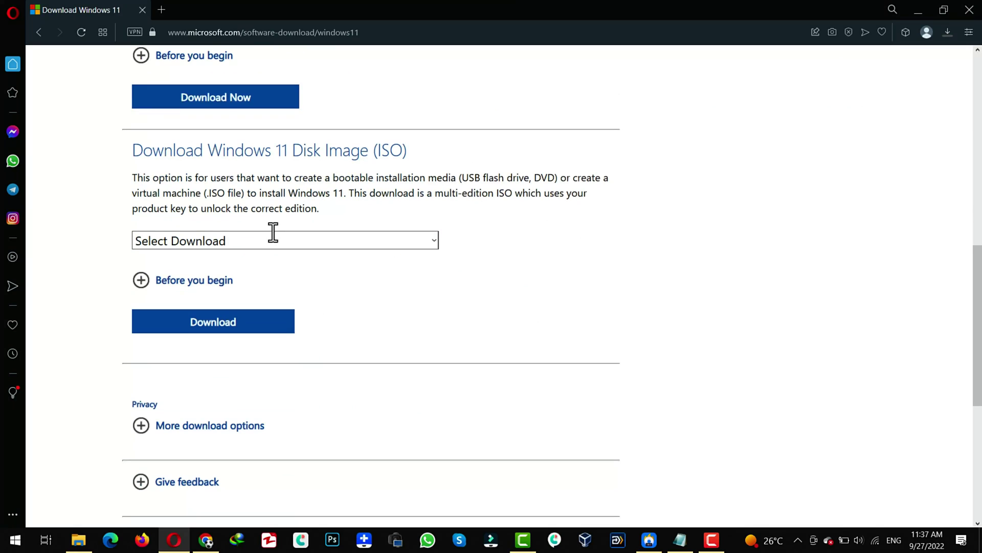
left_click(433, 245)
left_click(310, 274)
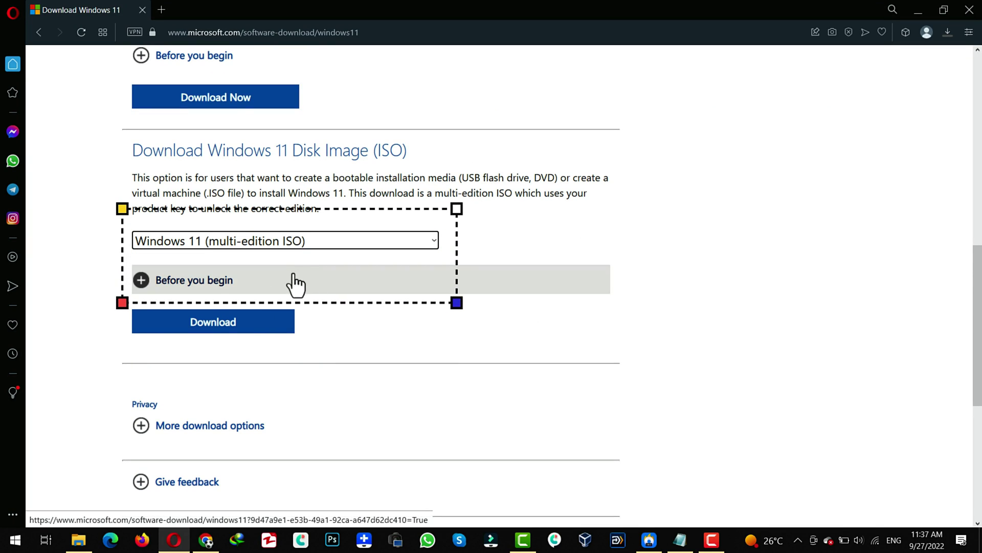
left_click(237, 327)
Choose English (United States) as the product language, confirm, and start the 64-bit download.
left_click(322, 259)
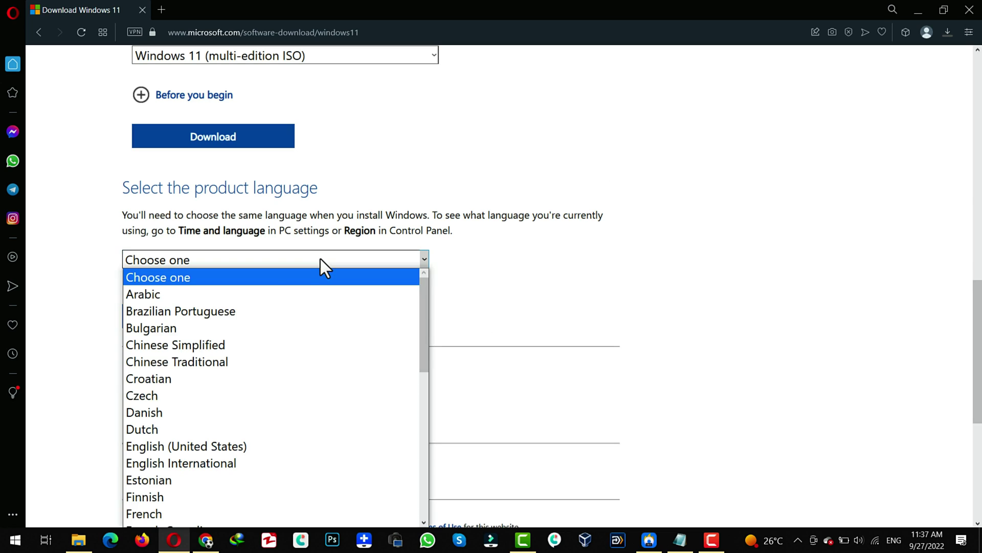
left_click(163, 445)
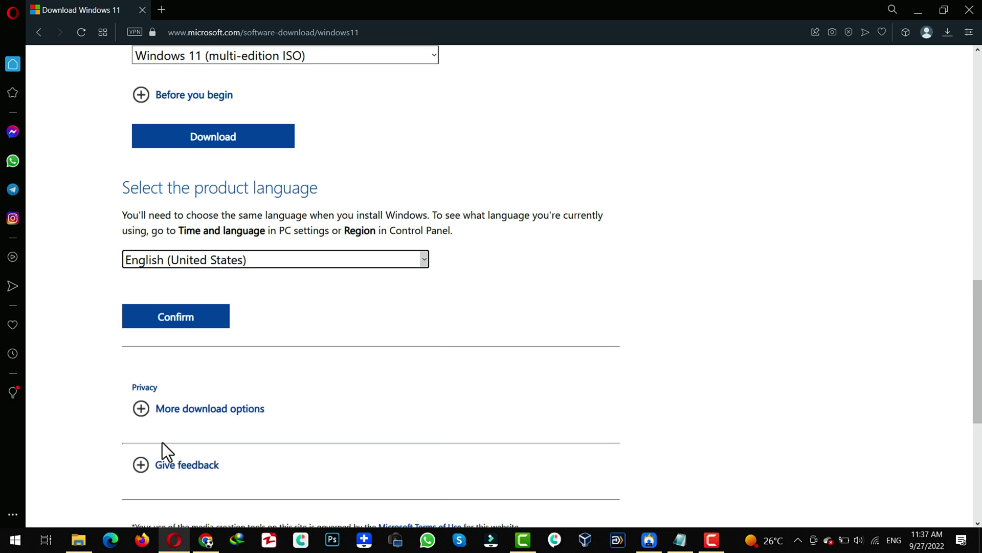
left_click(210, 325)
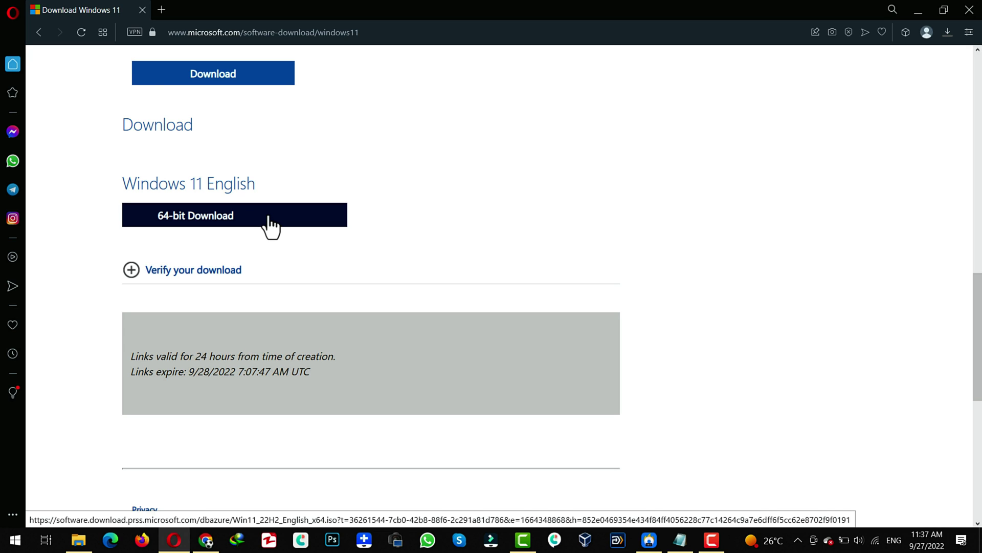
left_click(269, 226)
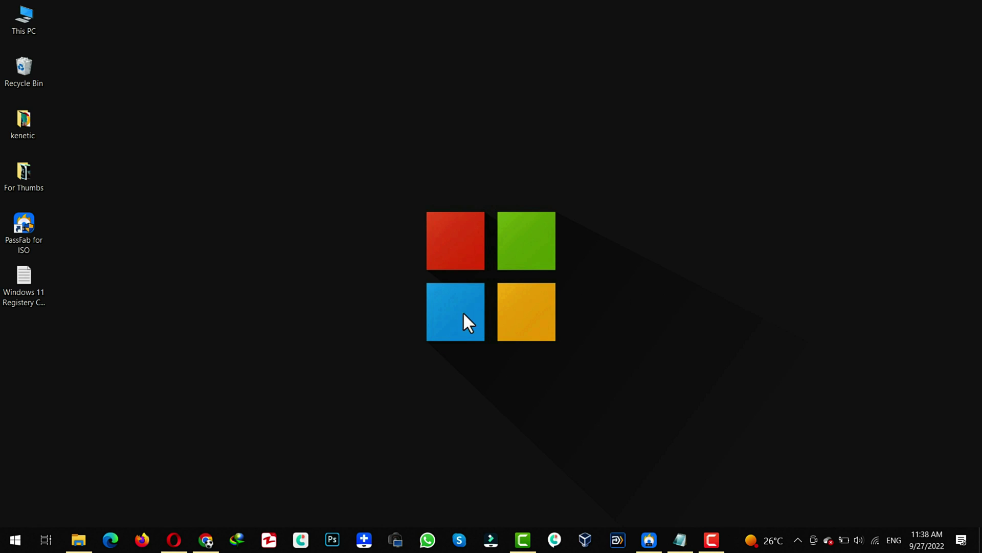
Search 'regi' from Start and run Registry Editor as administrator.
left_click(15, 542)
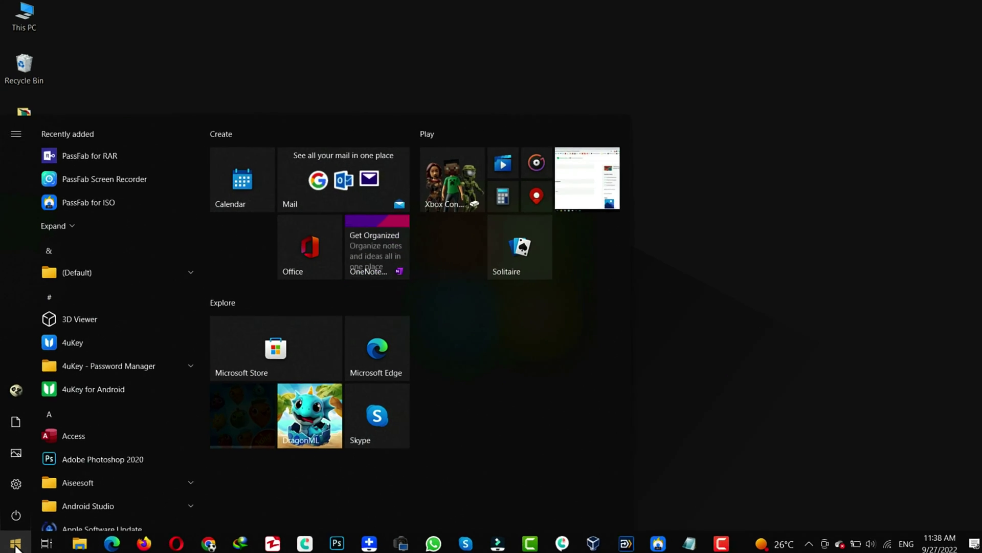
type("regi")
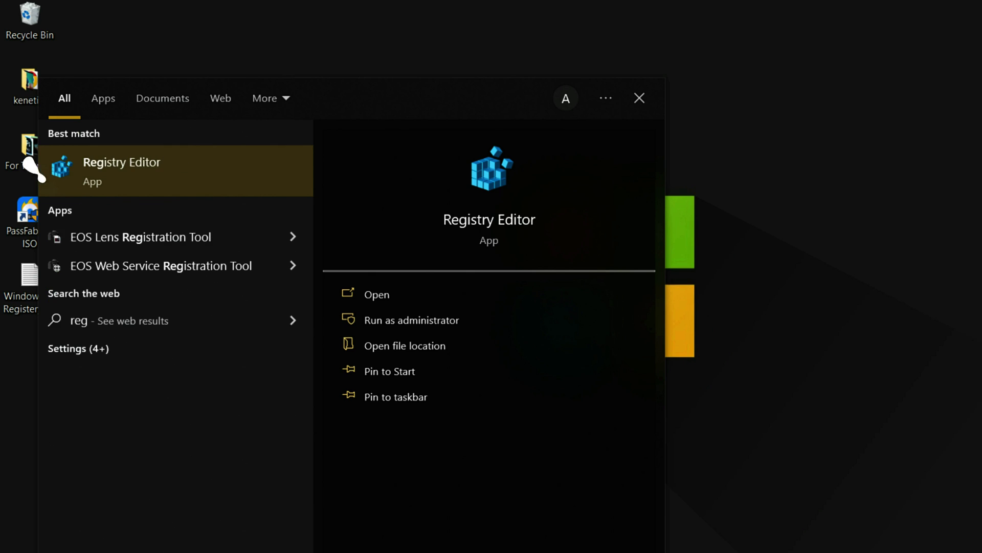
right_click(158, 169)
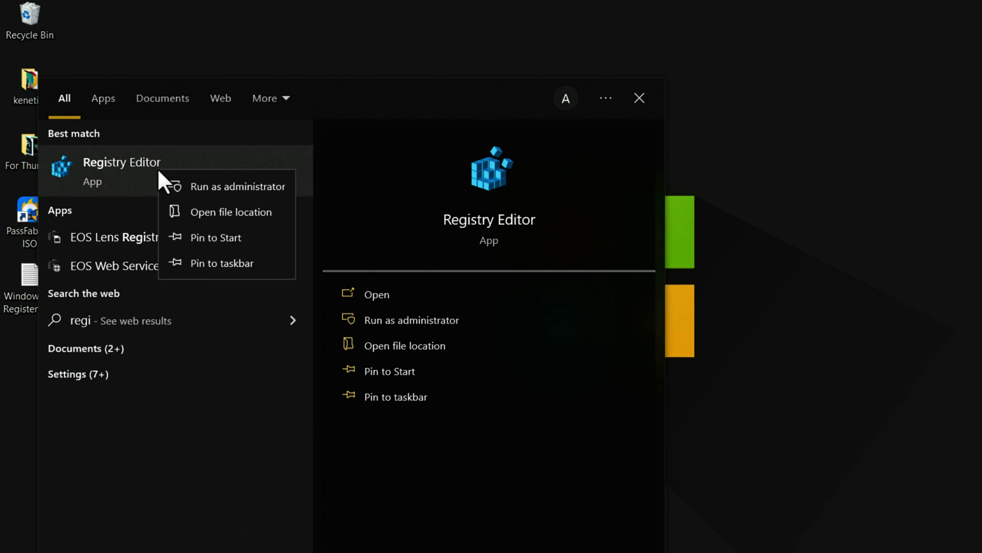
left_click(237, 186)
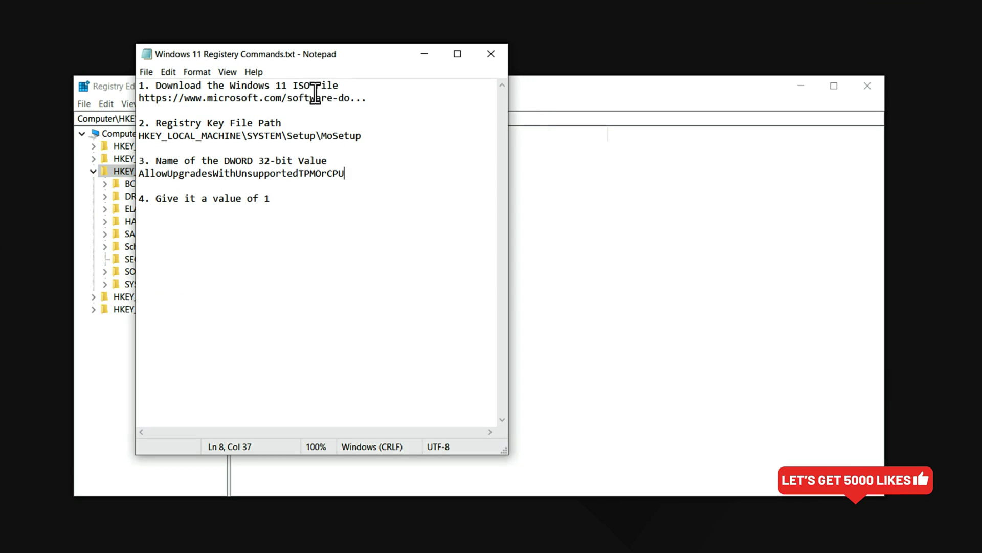
Copy the HKEY_LOCAL_MACHINE\SYSTEM\Setup\MoSetup path from the notes and navigate Registry Editor there.
left_click_drag(362, 136, 139, 136)
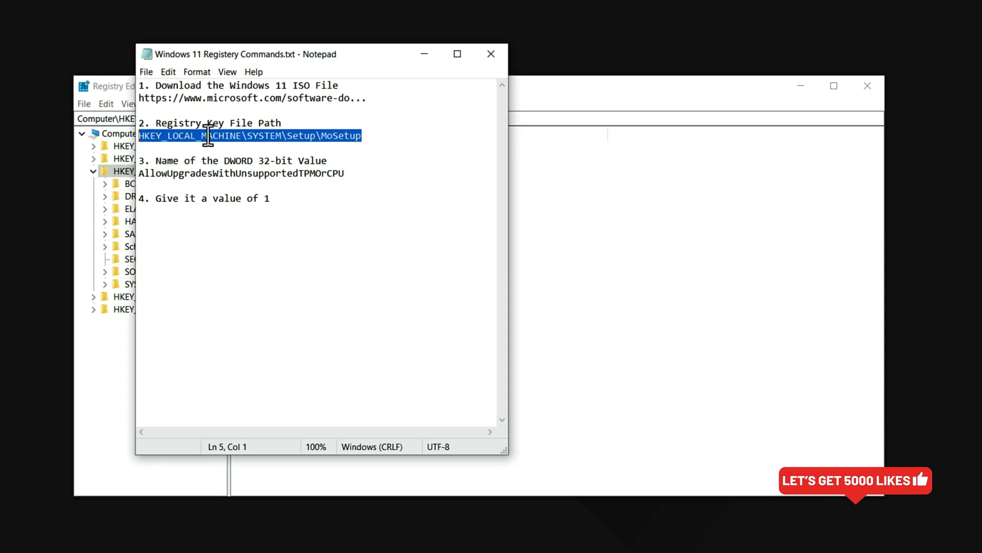
right_click(265, 138)
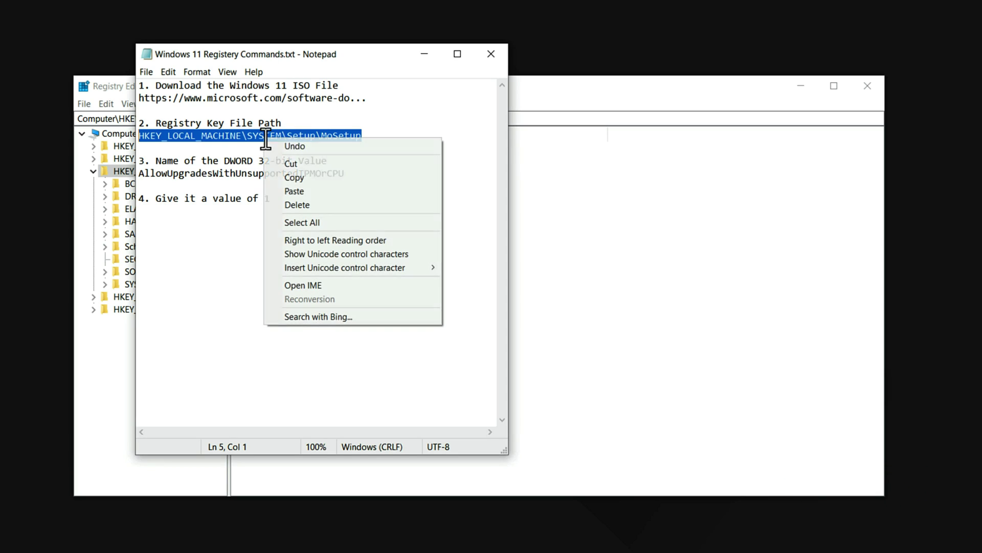
left_click(306, 179)
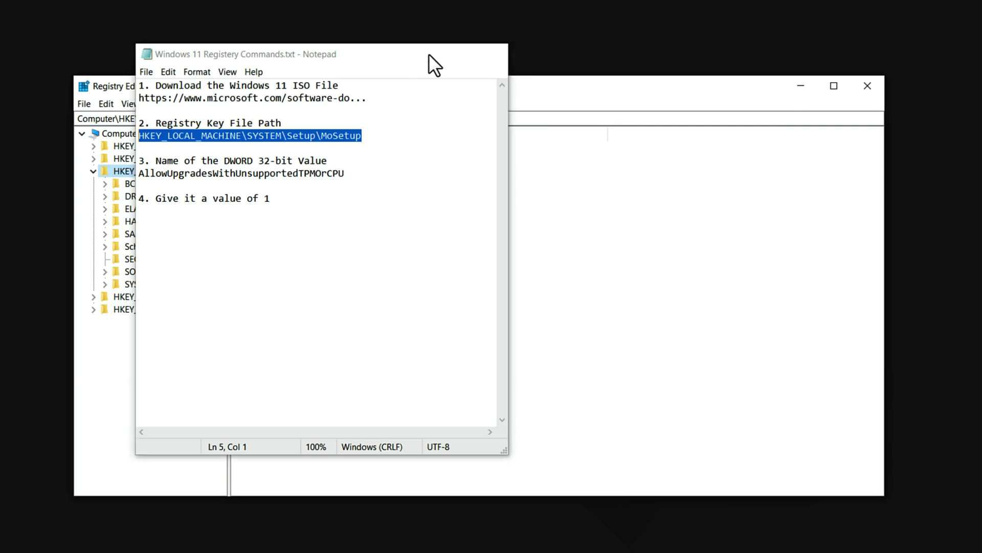
left_click(227, 118)
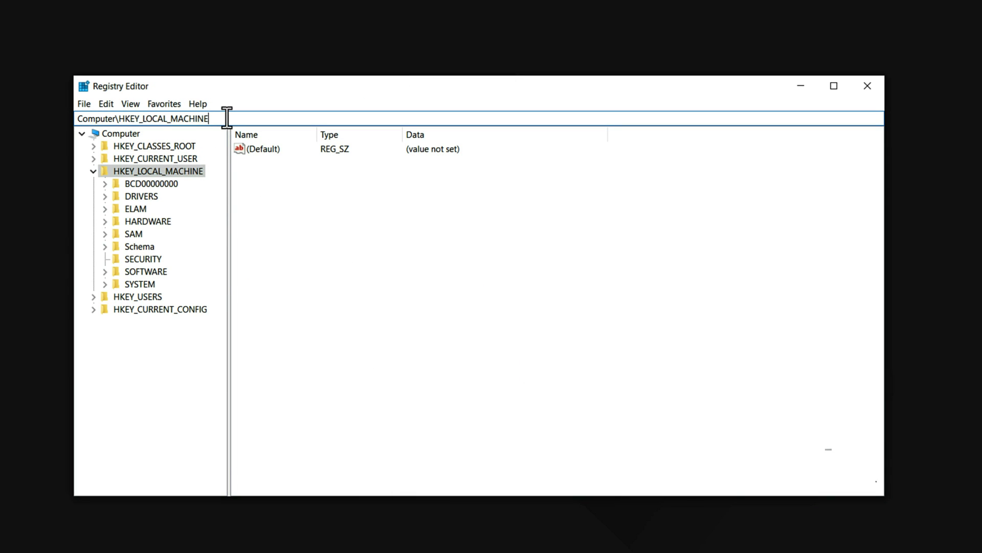
left_click_drag(226, 118, 67, 118)
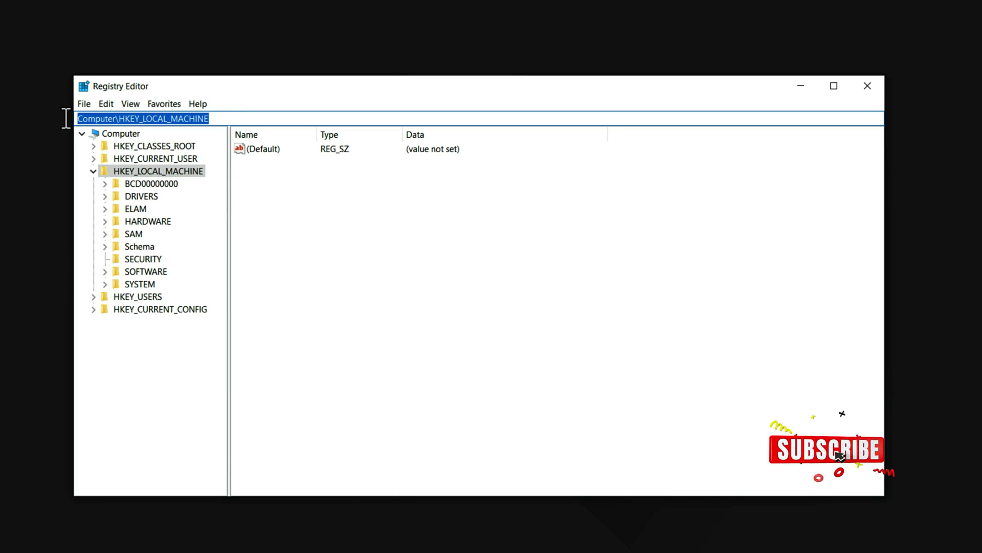
key("ctrl+v")
key("Return")
left_click(330, 226)
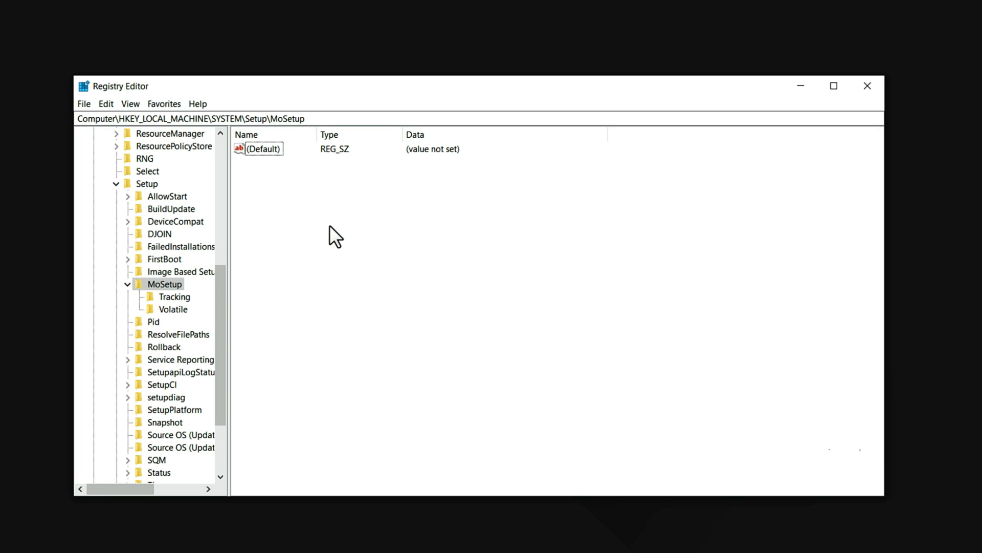
Create a new 32-bit DWORD in MoSetup named AllowUpgradesWithUnsupportedTPMOrCPU, copying the name from the notes.
right_click(330, 227)
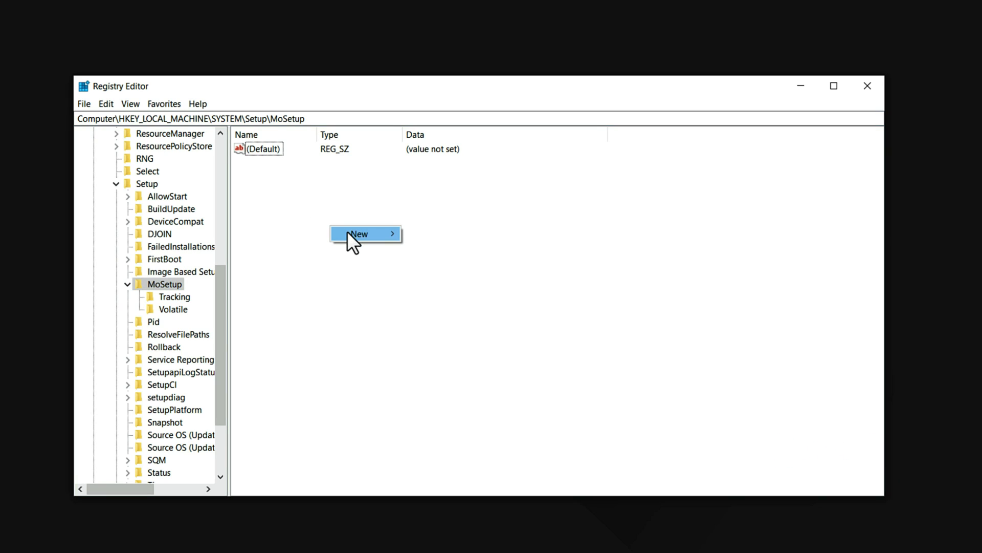
mouse_move(348, 235)
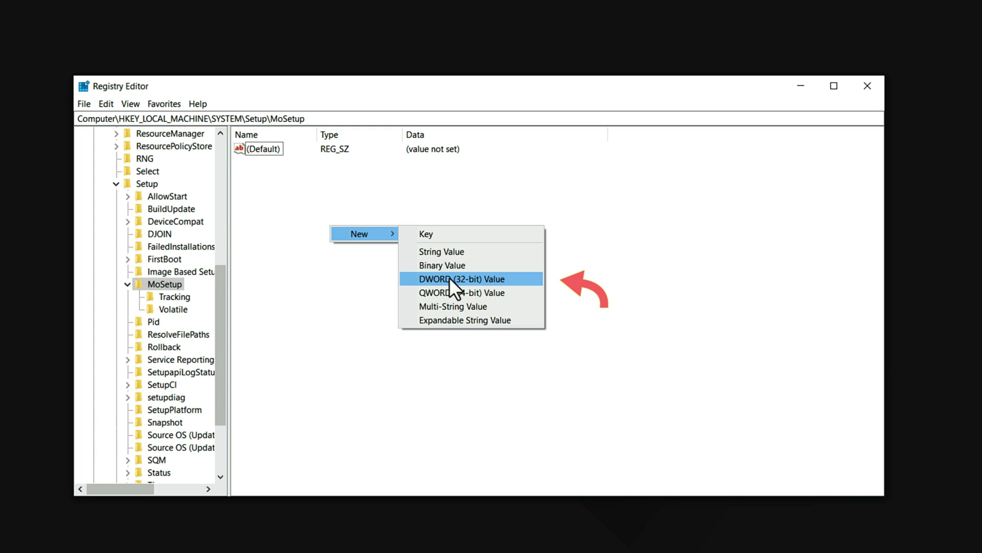
left_click(499, 278)
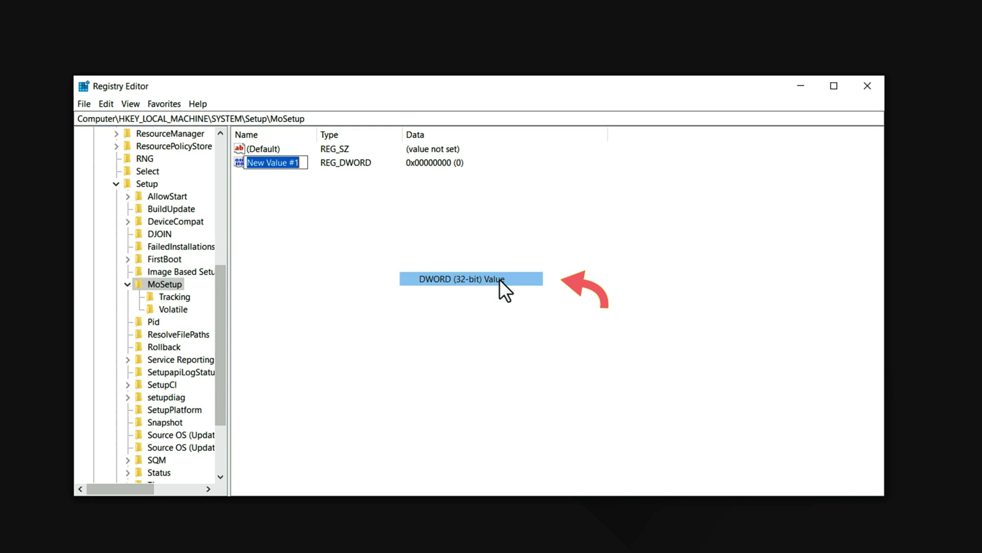
left_click(378, 55)
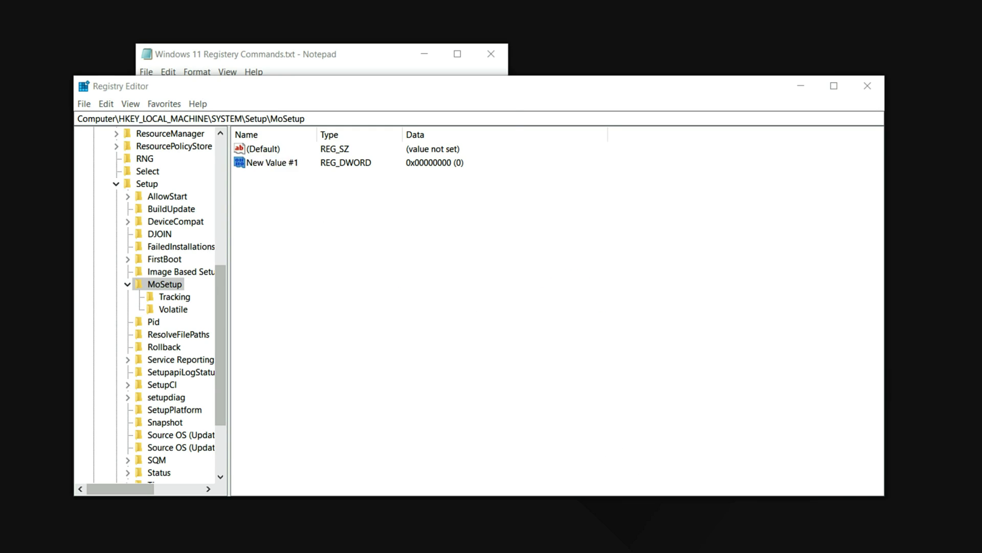
left_click_drag(354, 173, 138, 173)
right_click(160, 173)
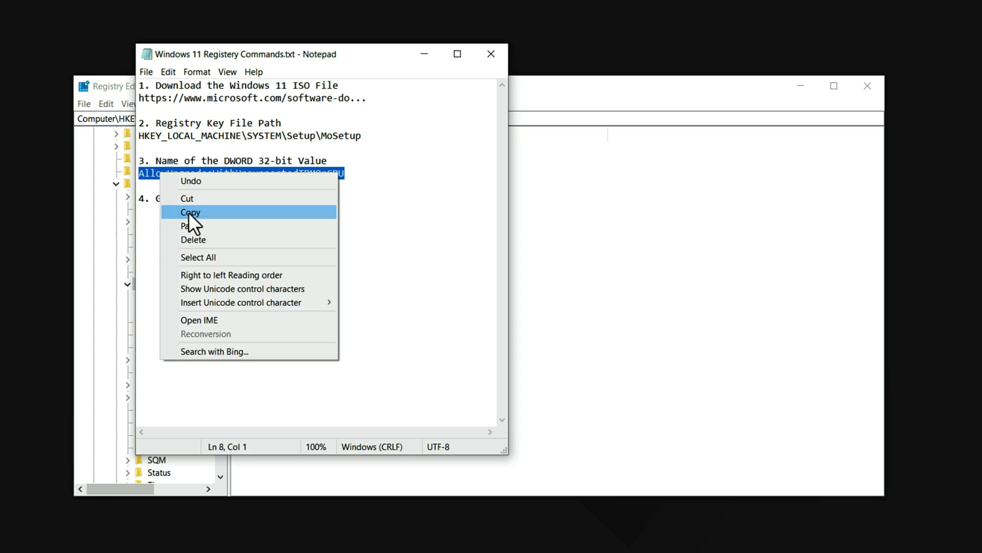
left_click(188, 212)
key("alt+Tab")
right_click(279, 163)
left_click(310, 214)
key("ctrl+v")
key("Return")
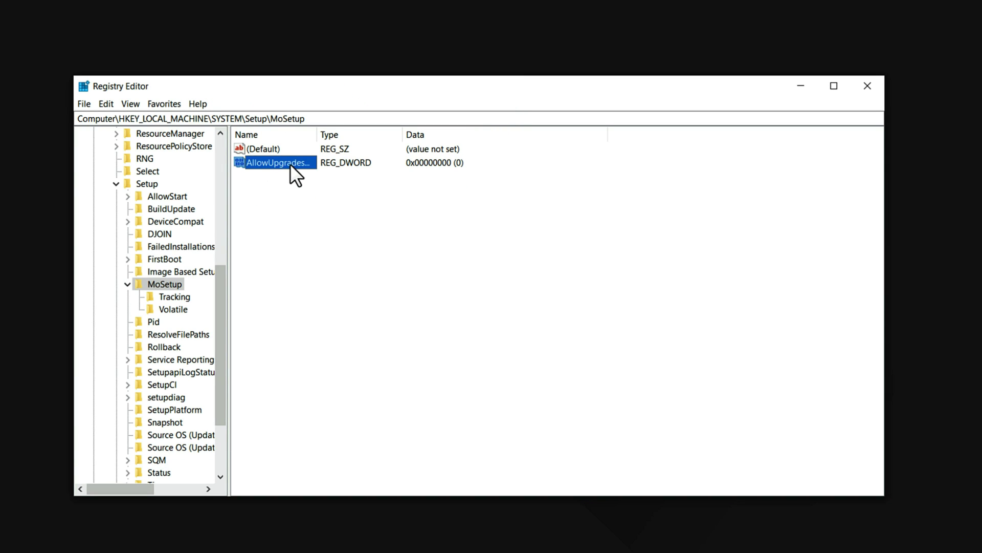
Set AllowUpgradesWithUnsupportedTPMOrCPU's value data to 1 and close Registry Editor.
double_click(291, 164)
left_click_drag(139, 220, 114, 220)
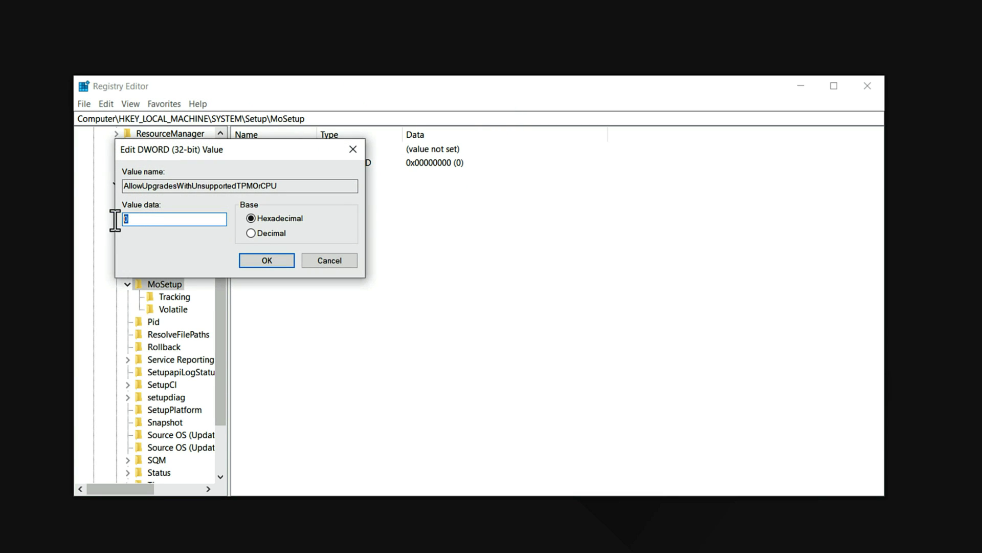
type("1")
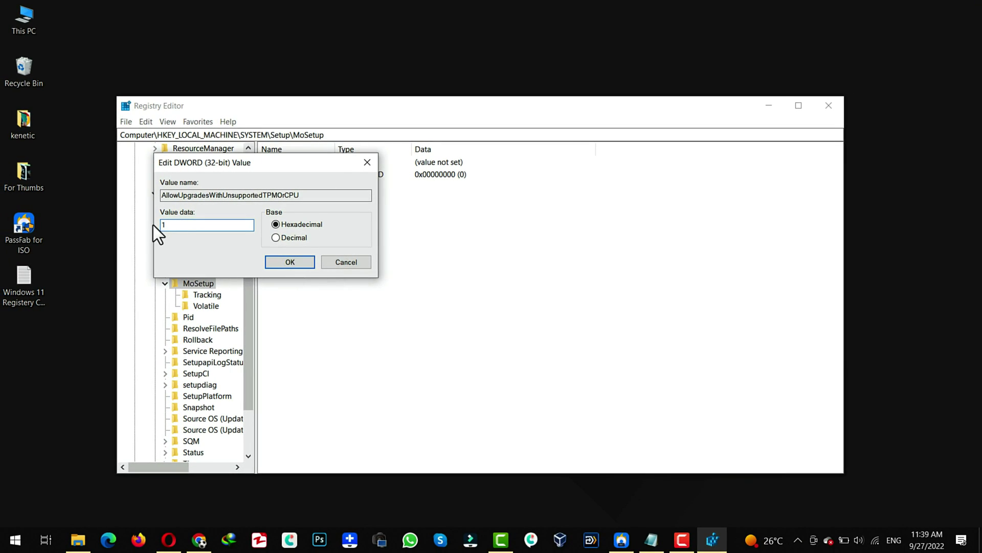
left_click(298, 262)
key("alt+F4")
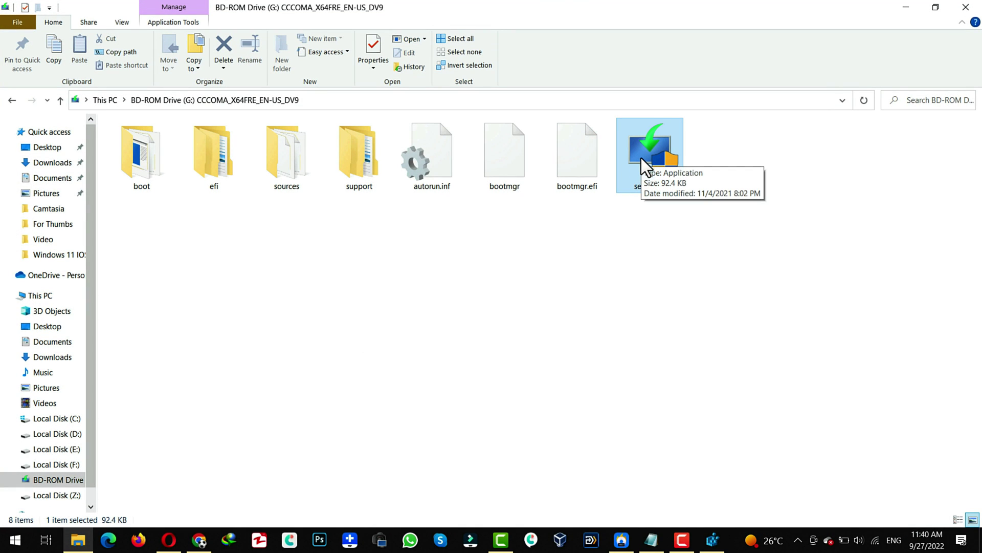
Run setup.exe from the mounted Windows 11 ISO drive.
double_click(641, 157)
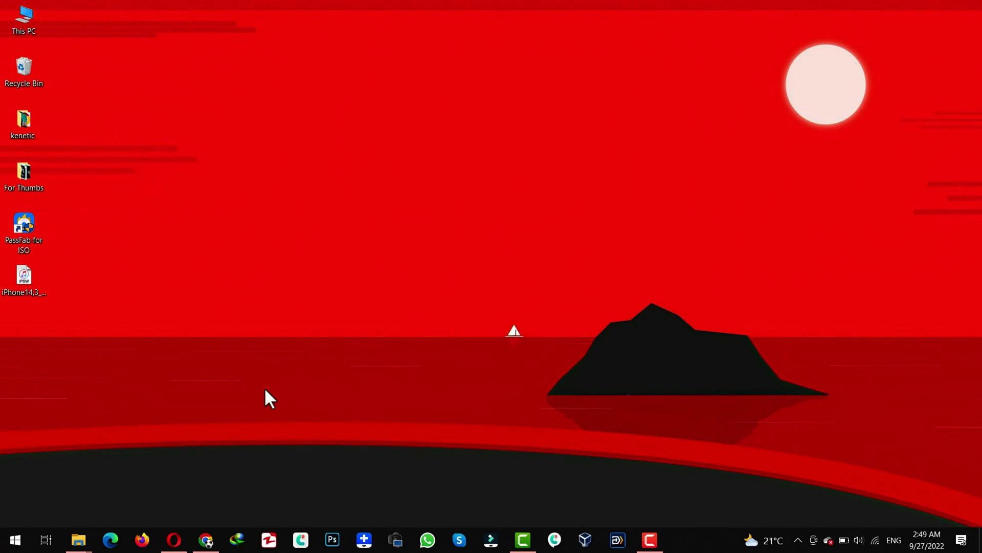
left_click(174, 540)
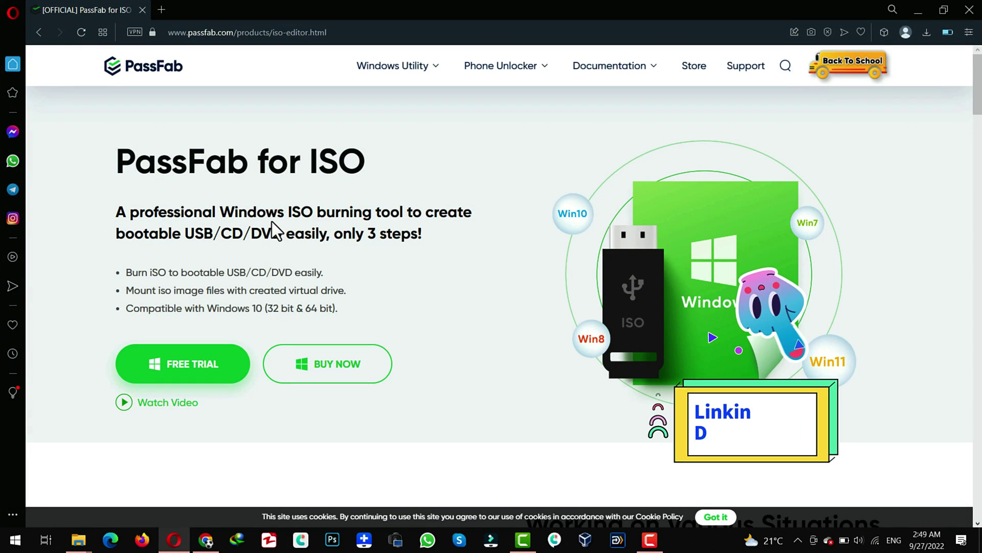
left_click_drag(301, 163, 135, 164)
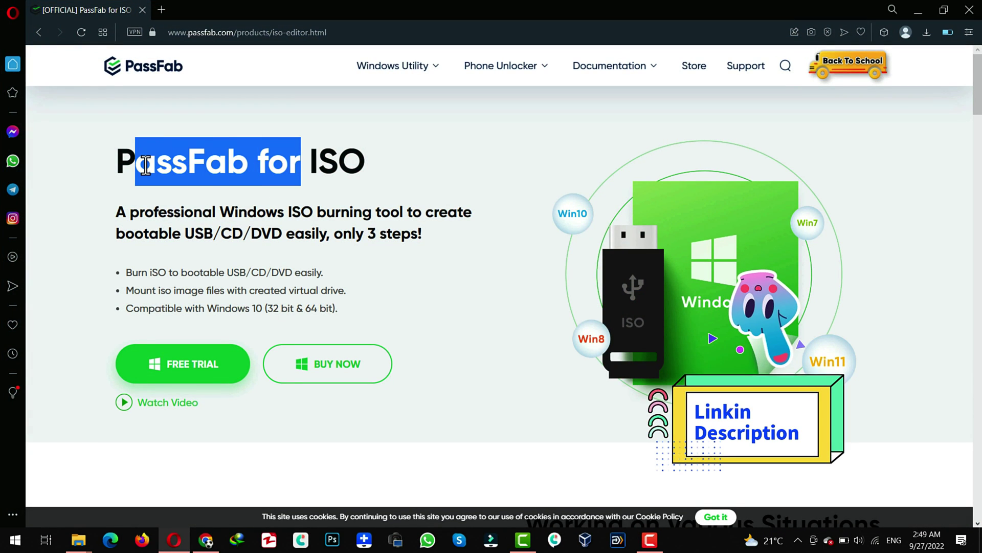
left_click(918, 10)
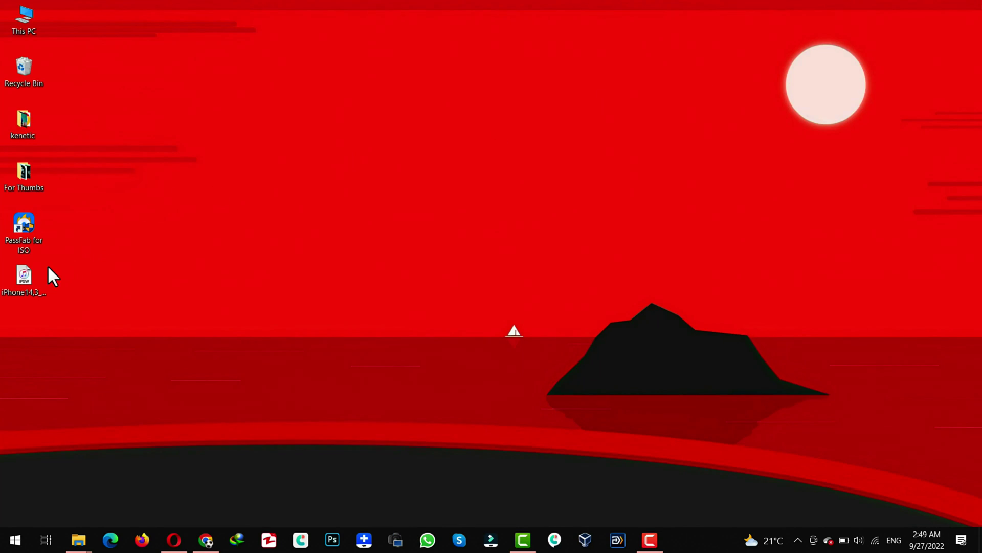
Launch PassFab for ISO and download PF_Win11_English_x64.iso, accepting the warning.
double_click(26, 233)
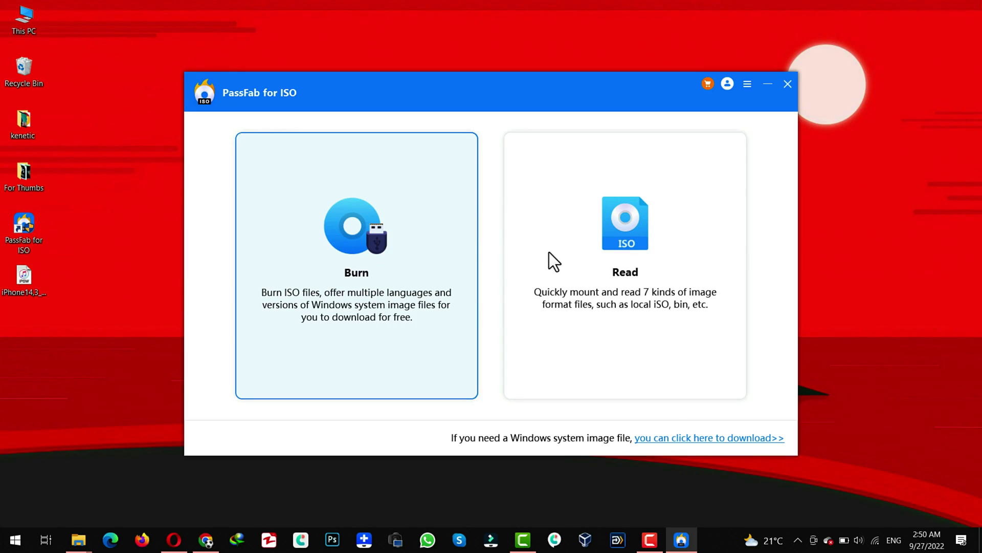
left_click(696, 439)
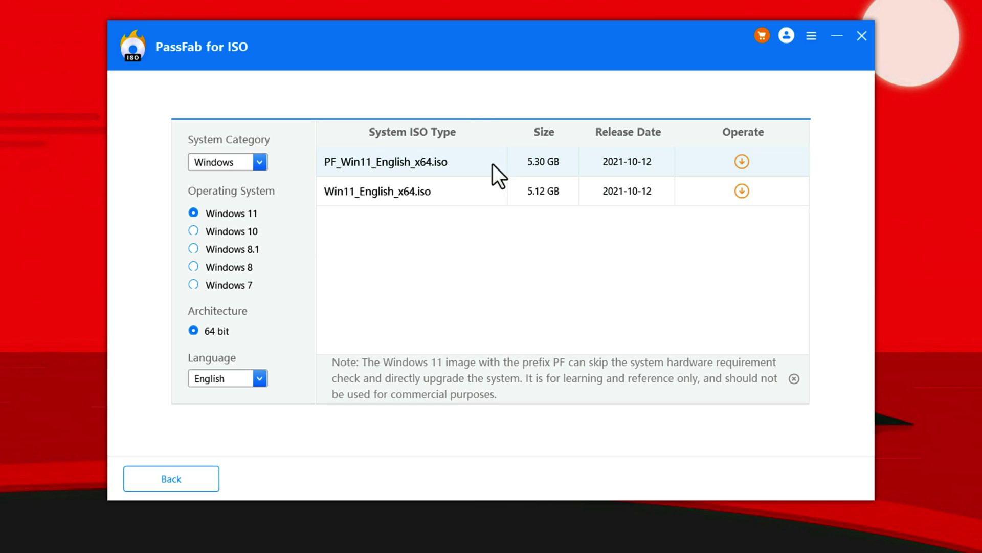
left_click(743, 162)
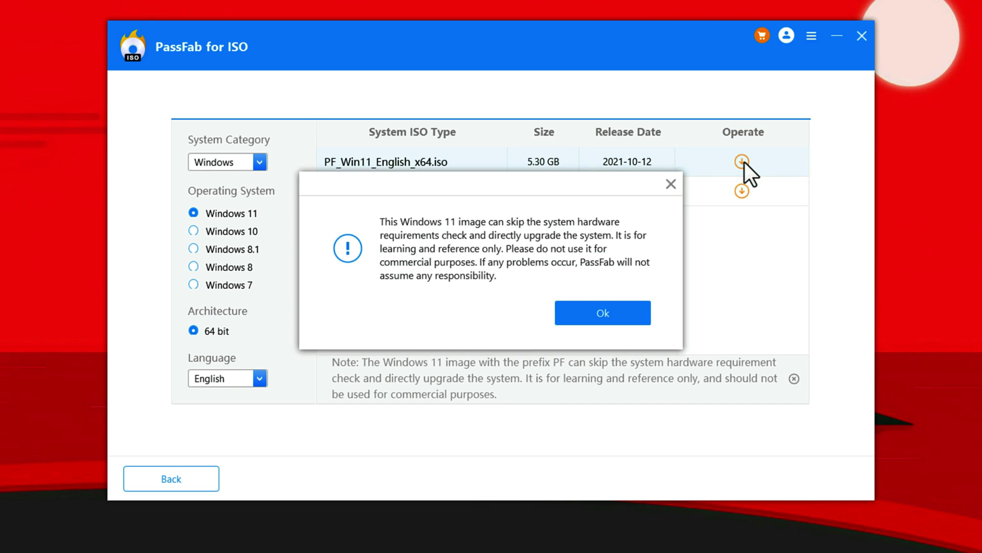
left_click(625, 314)
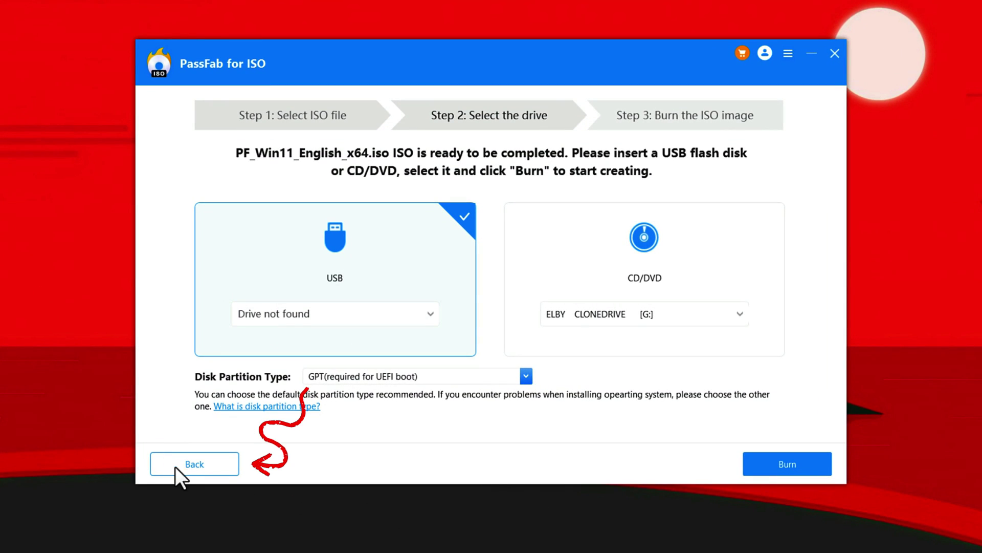
Mount PF_Win11_English_x64.iso and run its setup to reach Ready to install Windows 11 Pro.
left_click(193, 468)
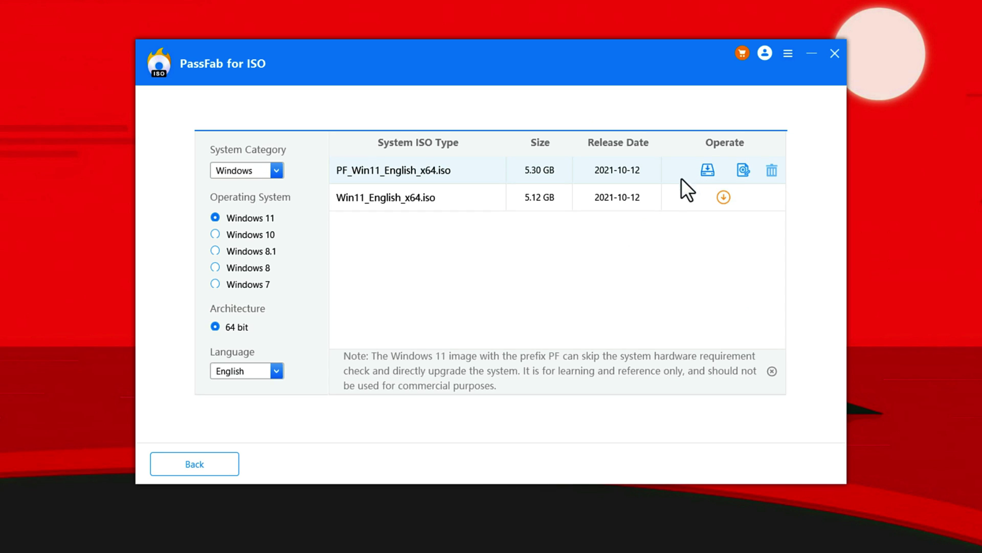
left_click(708, 171)
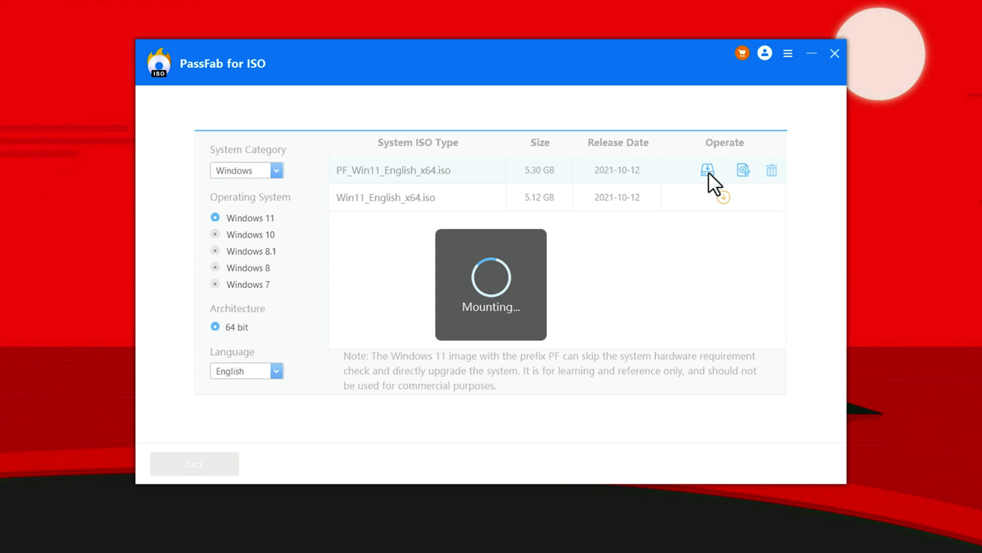
left_click(482, 387)
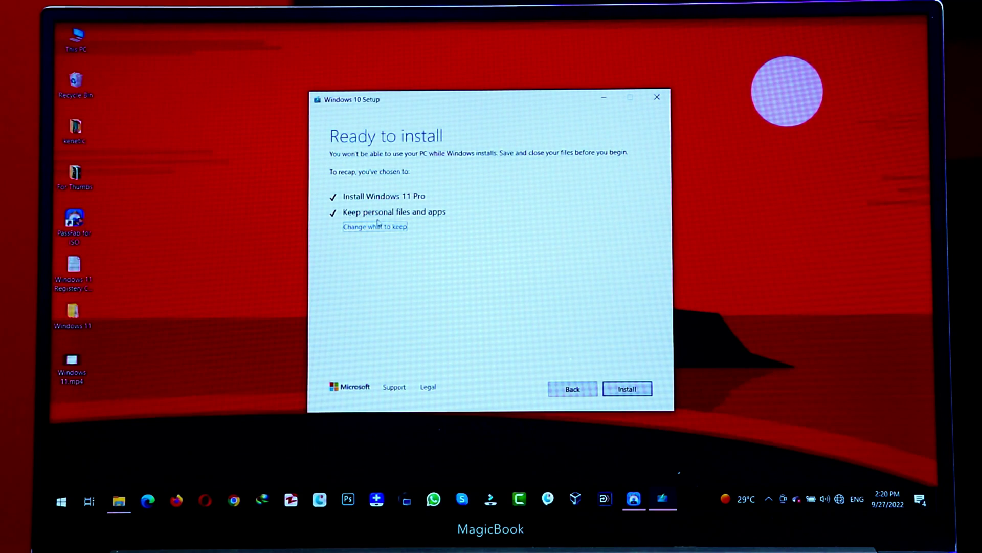
Review what to keep, install Windows 11 Pro, and sign in after the restarts.
left_click(380, 228)
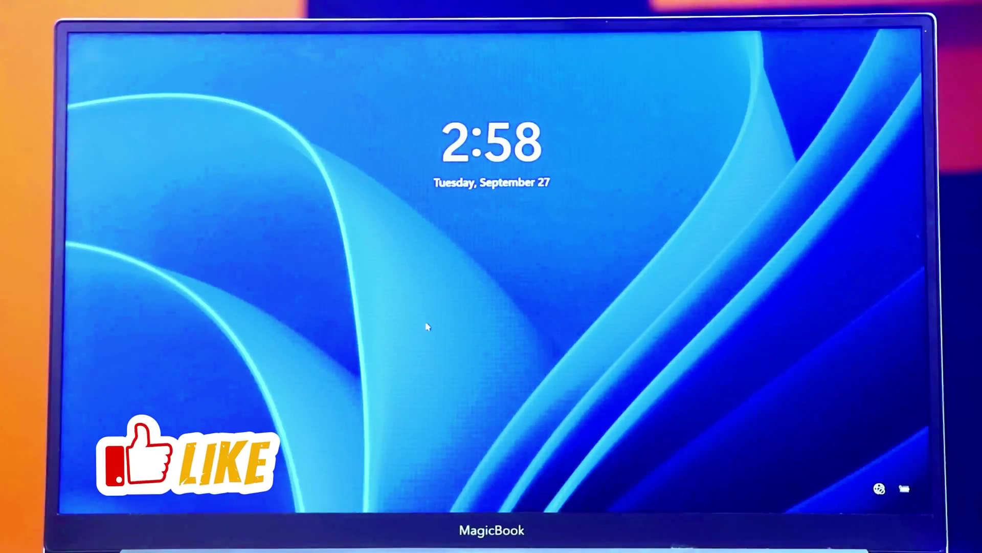
left_click(500, 244)
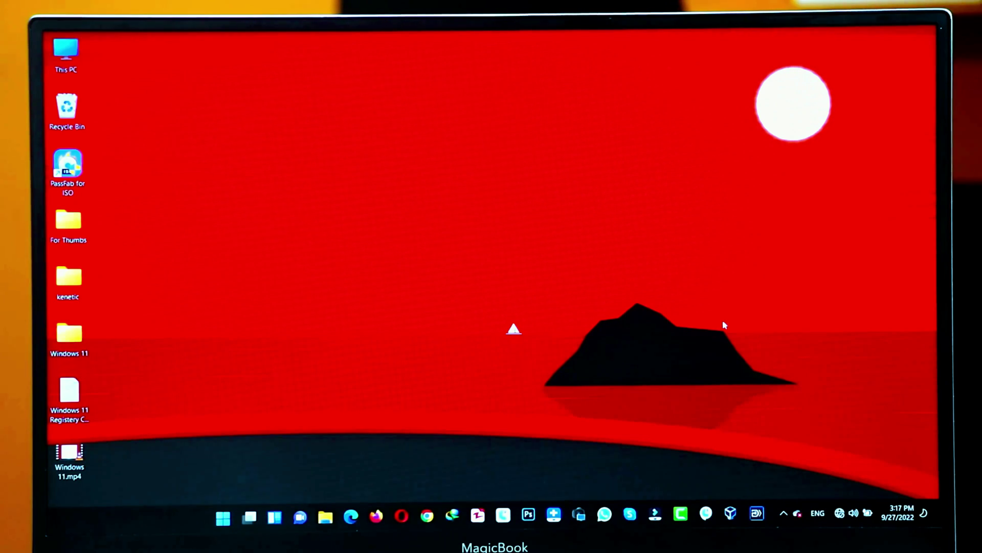
Refresh the desktop, briefly open and close the troubleshooting help, then bring up This PC's options.
right_click(554, 302)
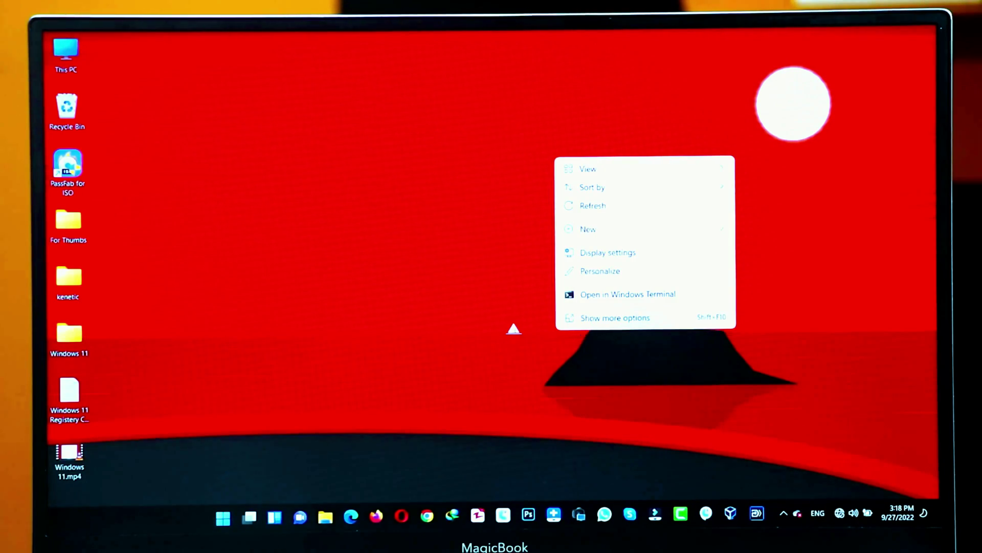
left_click(609, 210)
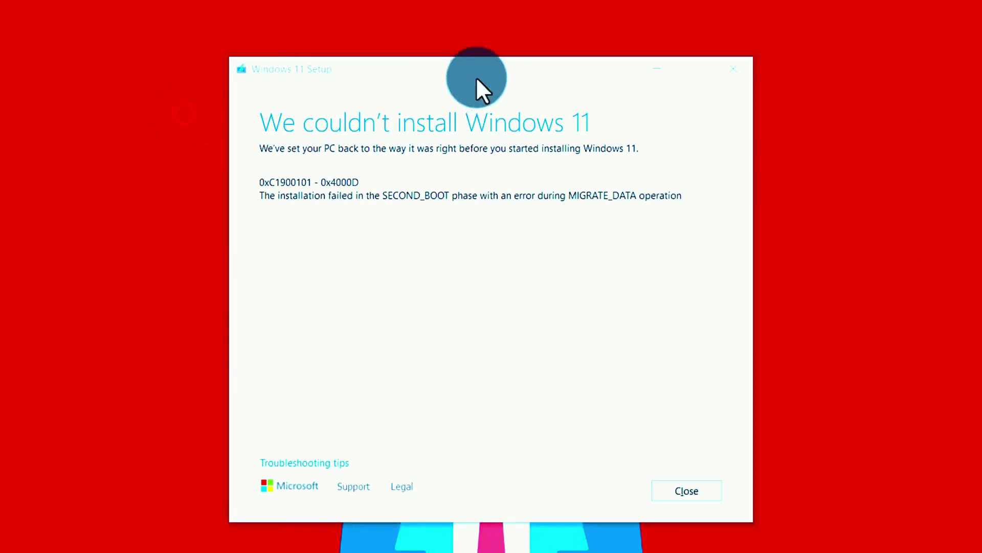
left_click(474, 67)
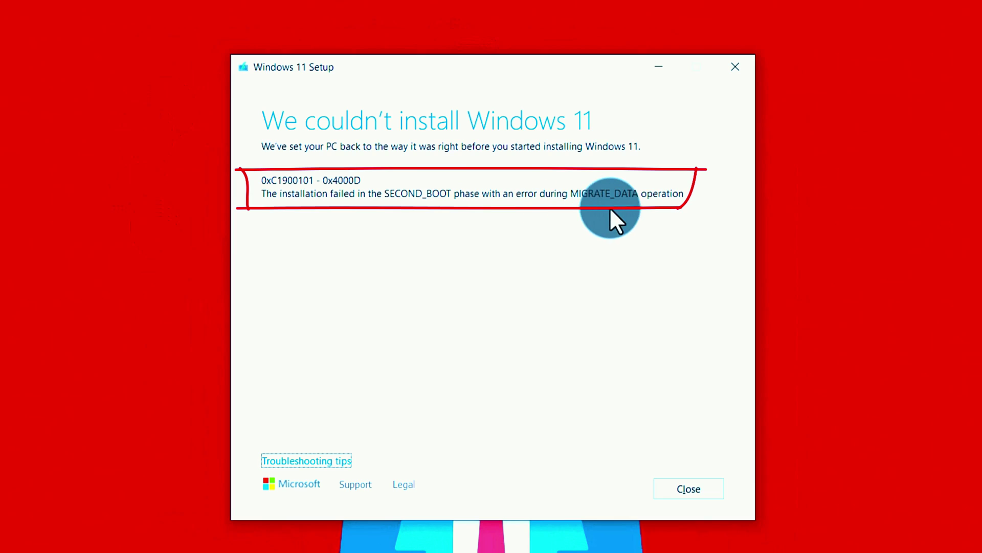
left_click(306, 460)
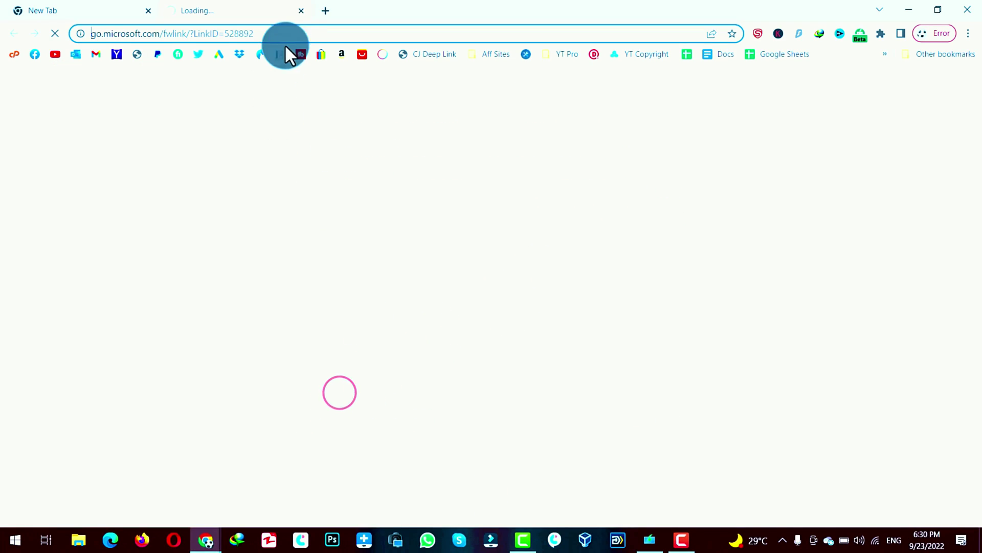
left_click(300, 11)
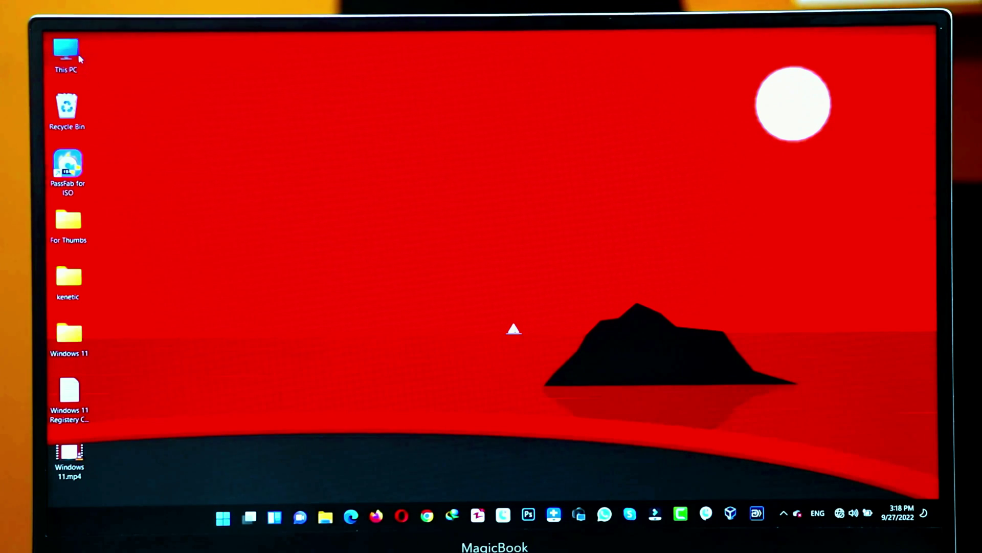
right_click(80, 57)
From This PC's system properties, go to the Activation page to confirm Windows 11 Pro is active.
left_click(152, 228)
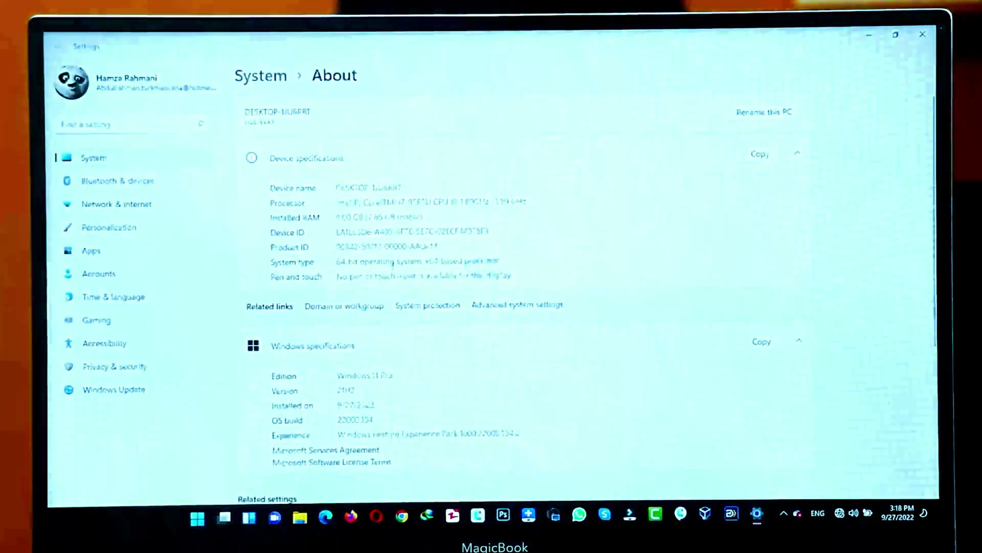
scroll(492, 307, "down", 5)
left_click(328, 290)
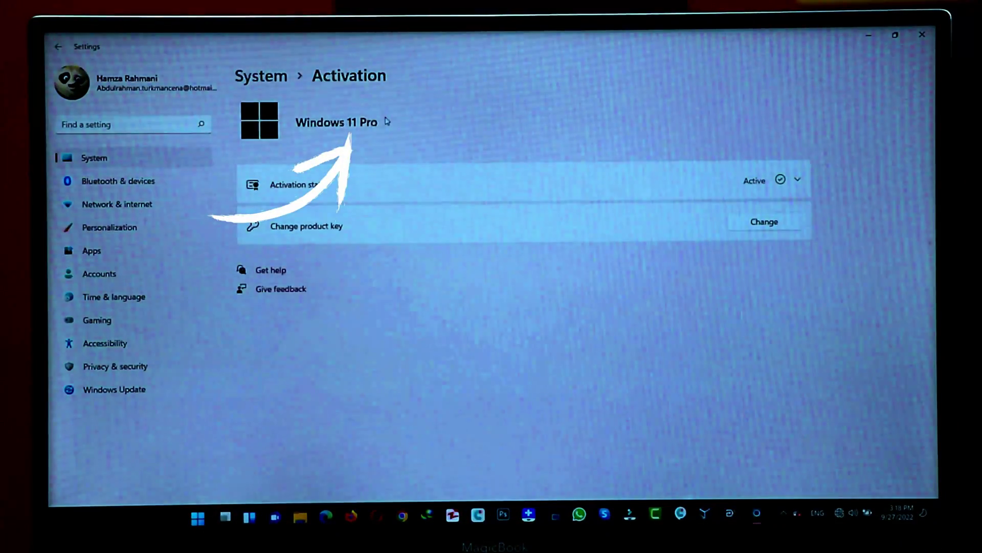